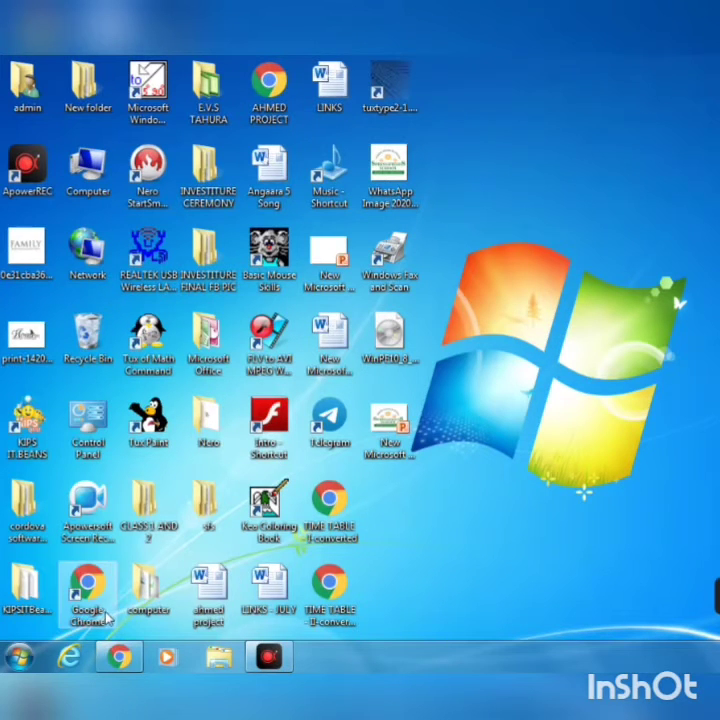
- Launch Notepad from Start > All Programs > Accessories, move its window, then close it
click(20, 657)
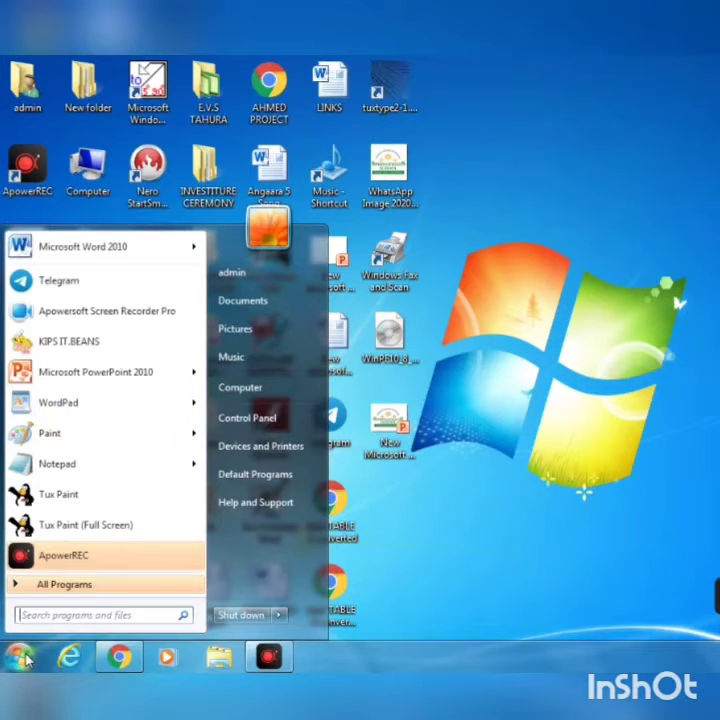
click(66, 587)
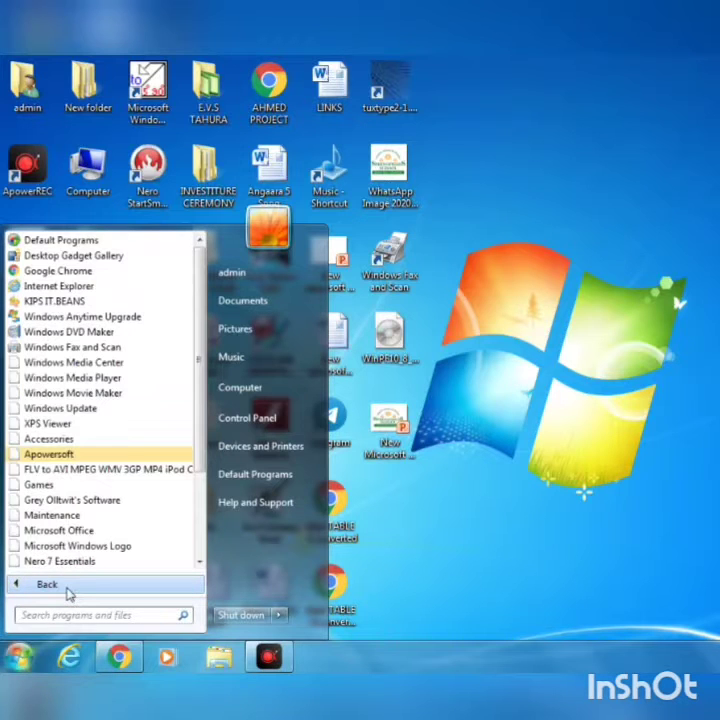
click(111, 443)
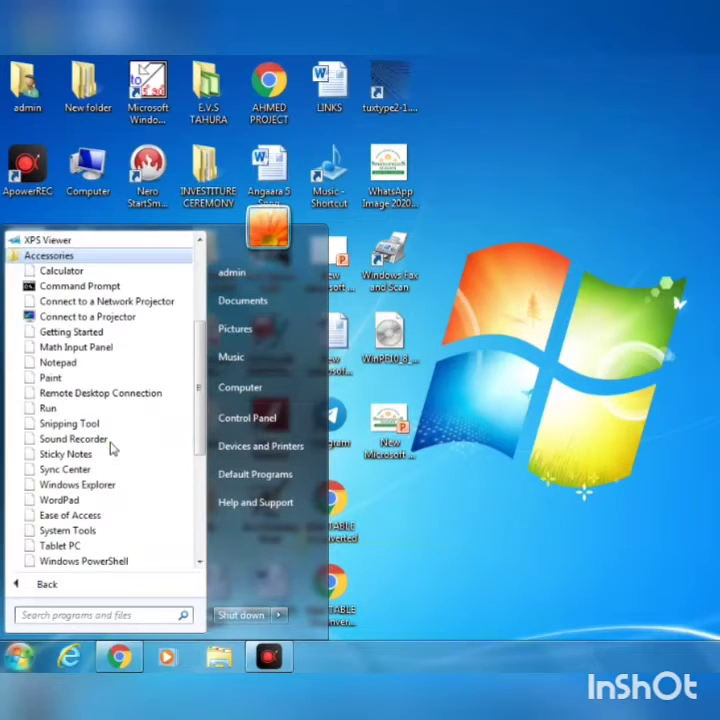
click(122, 369)
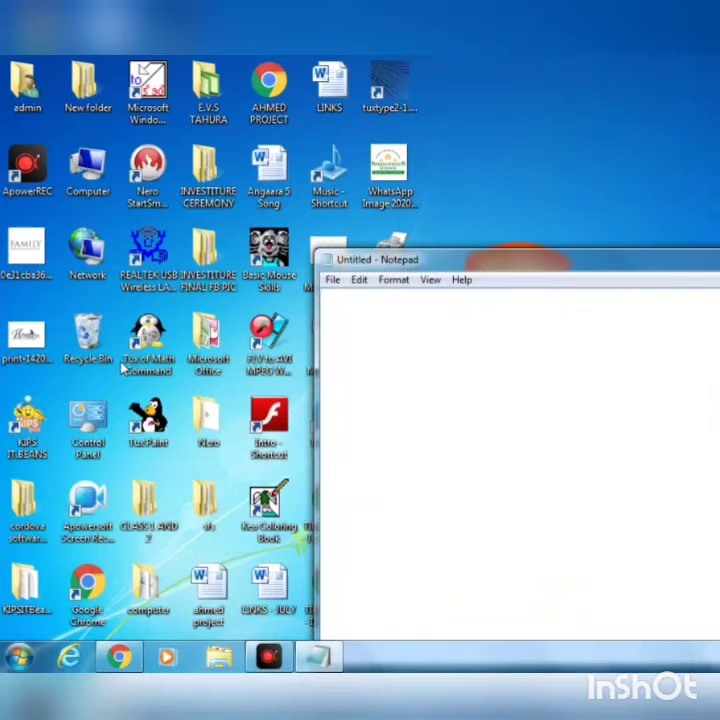
drag(509, 265, 474, 203)
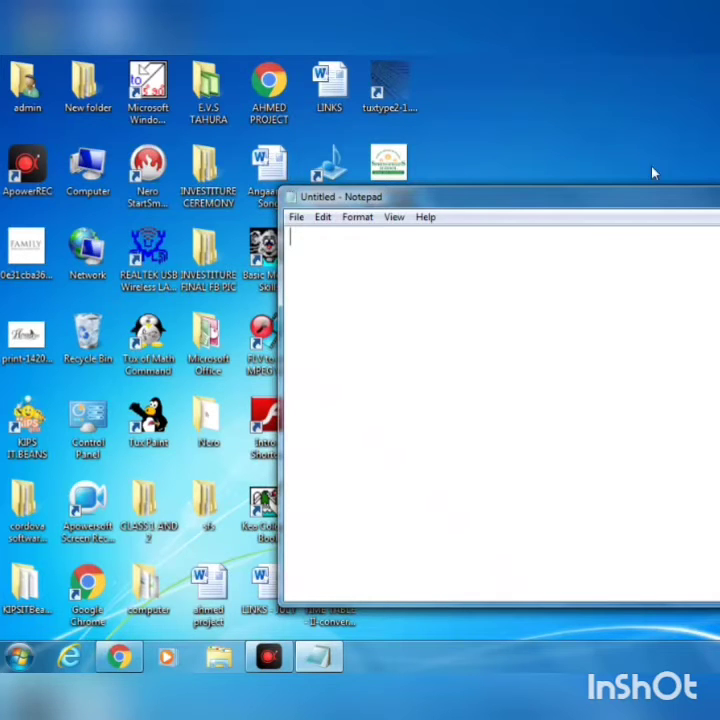
key(alt+F4)
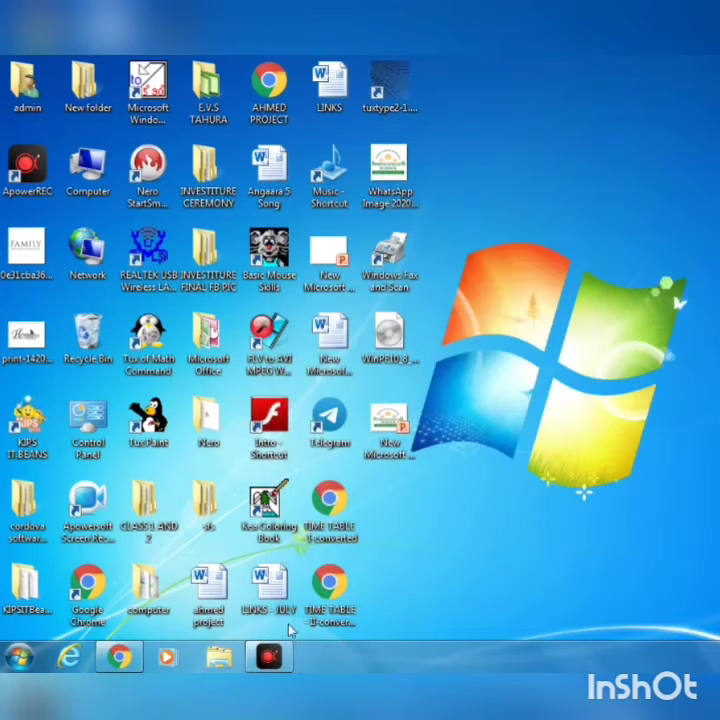
- Reopen a blank Notepad by searching 'notepad' in the Start menu
click(20, 657)
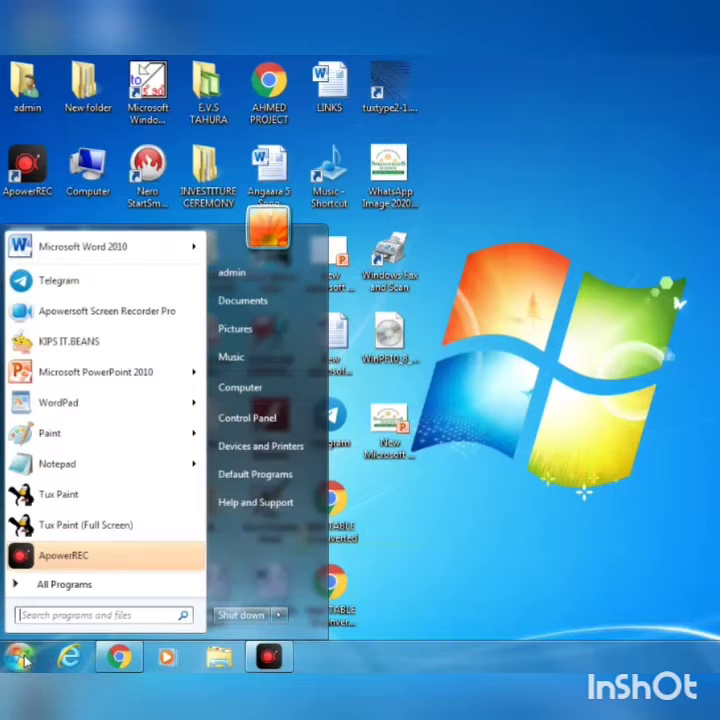
click(71, 614)
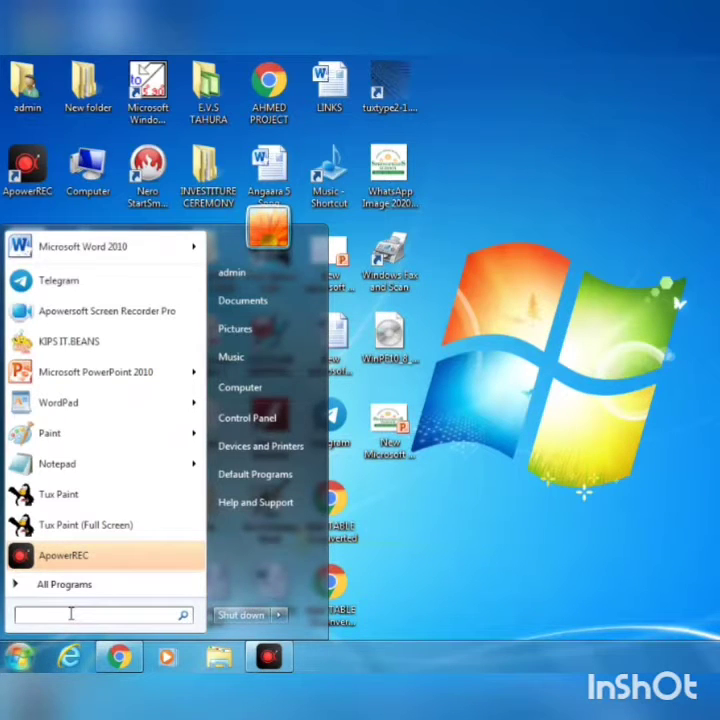
text(note)
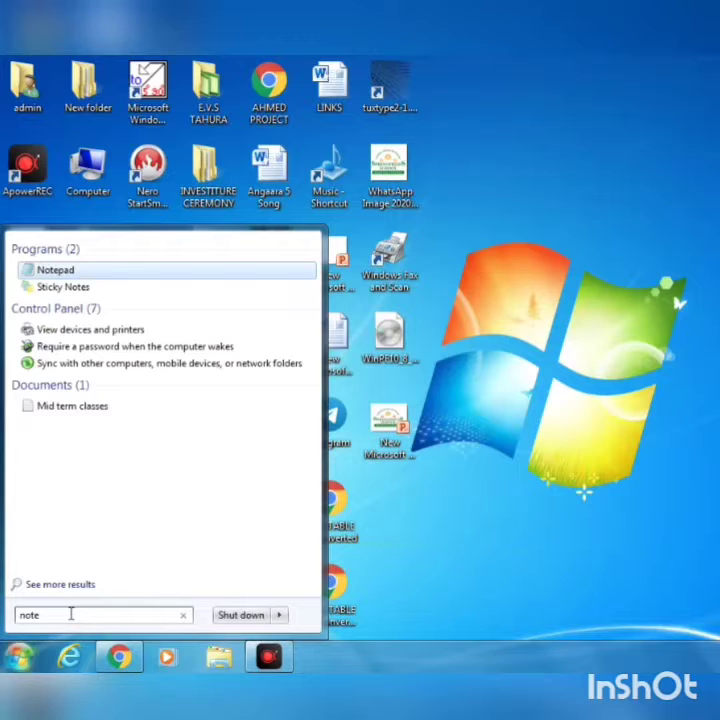
text(pad)
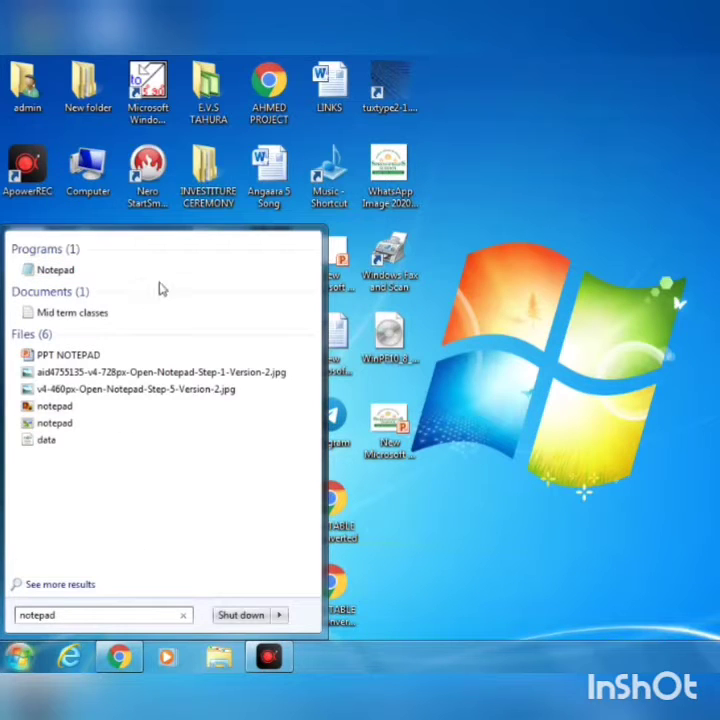
click(167, 272)
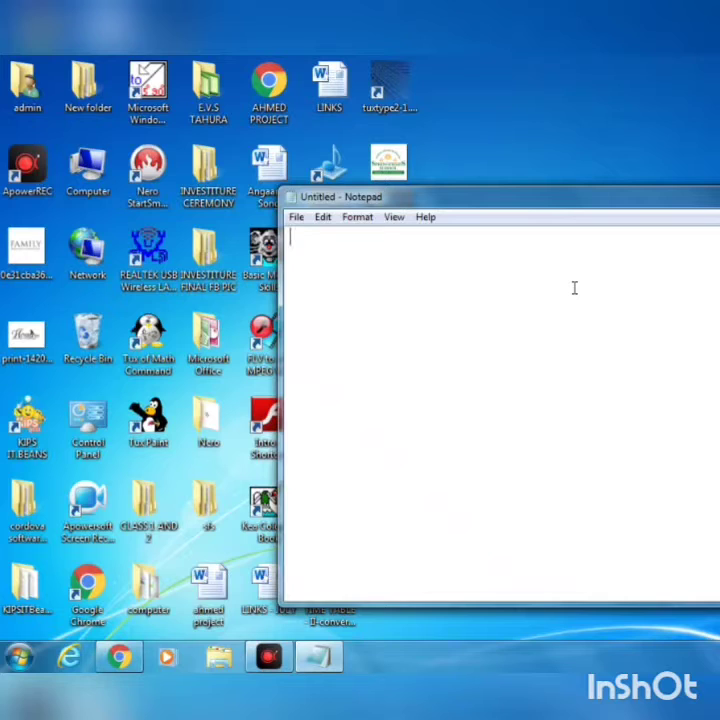
- Type the lines 'my name is _________' and 'i am in class 2', then begin 'my favorite color is red.'
text(my )
text(name is)
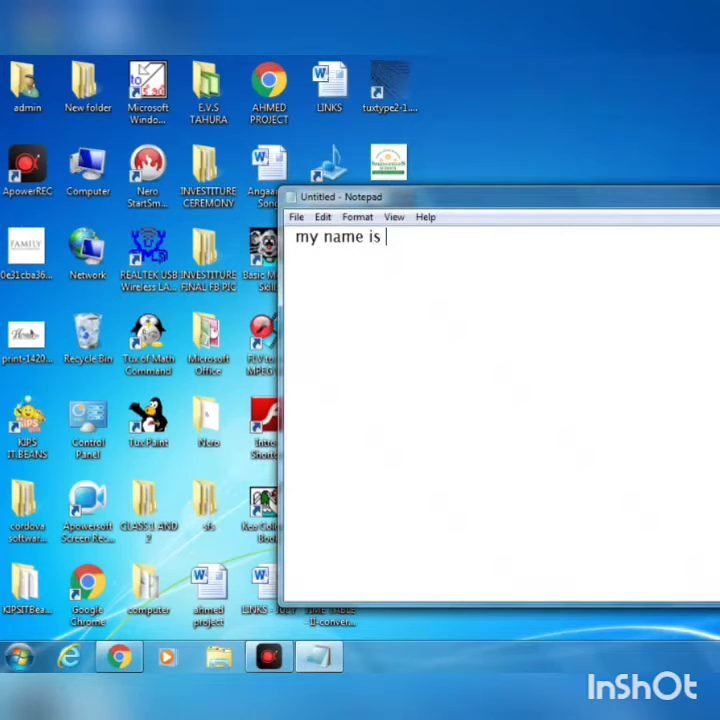
text( _)
text(________)
key(Return)
text(i)
text( am in)
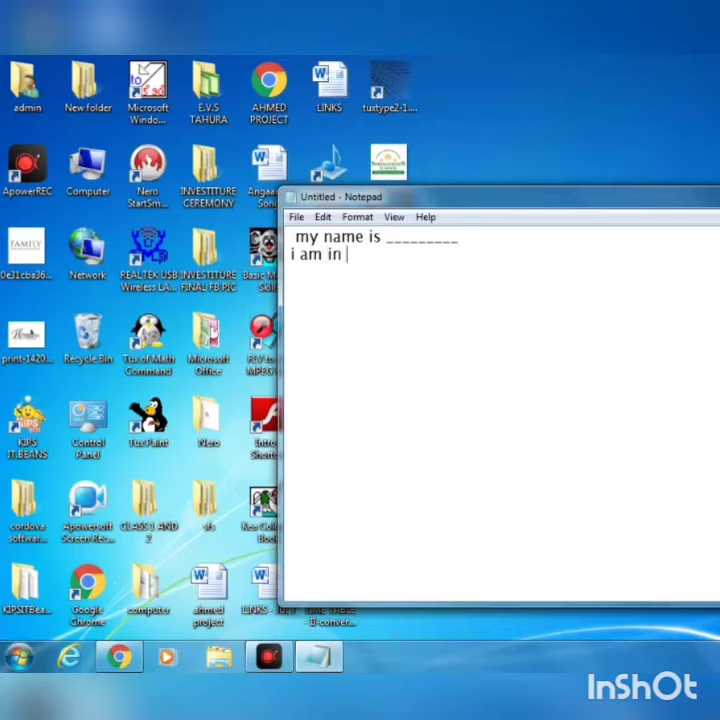
text( class )
text(2)
key(Return)
text(my f)
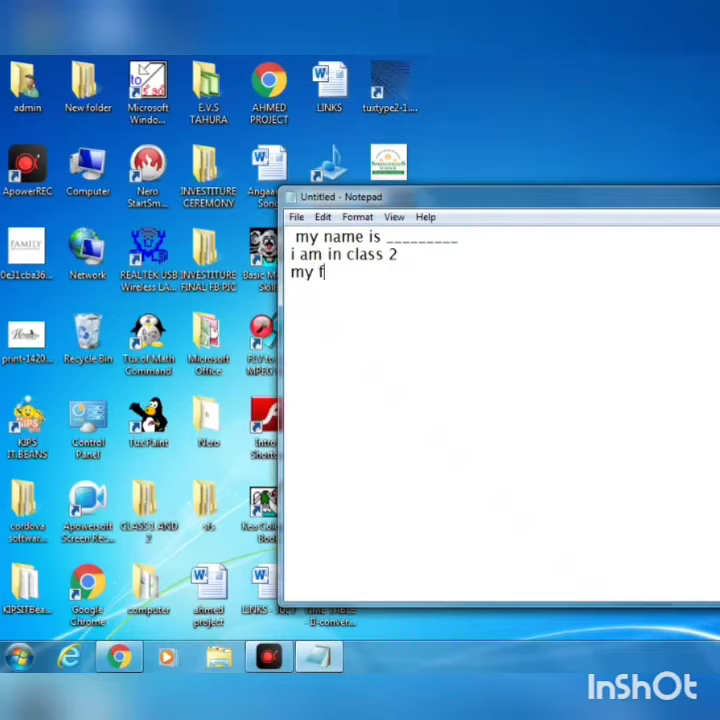
text(a)
text(vto)
text(ri)
key(BackSpace)
key(BackSpace)
key(BackSpace)
key(BackSpace)
text(orite)
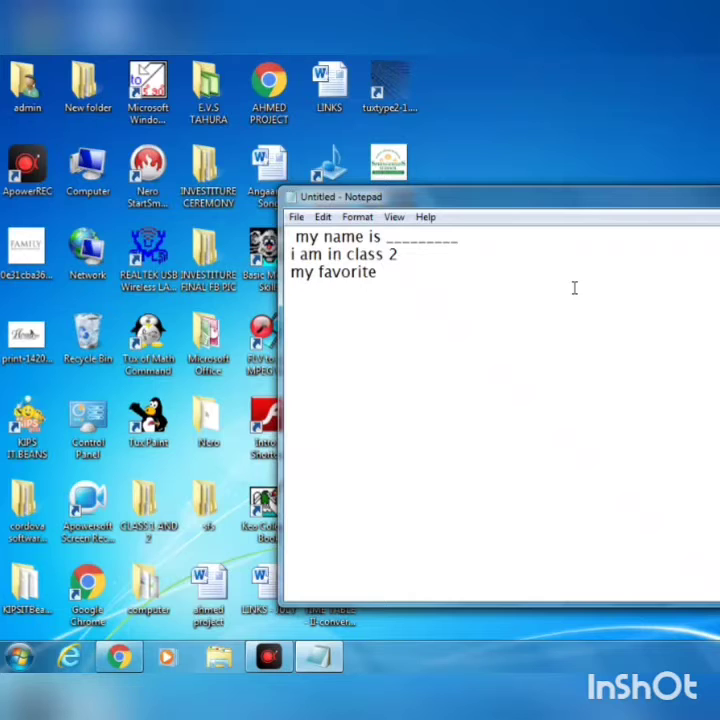
text( color is red.)
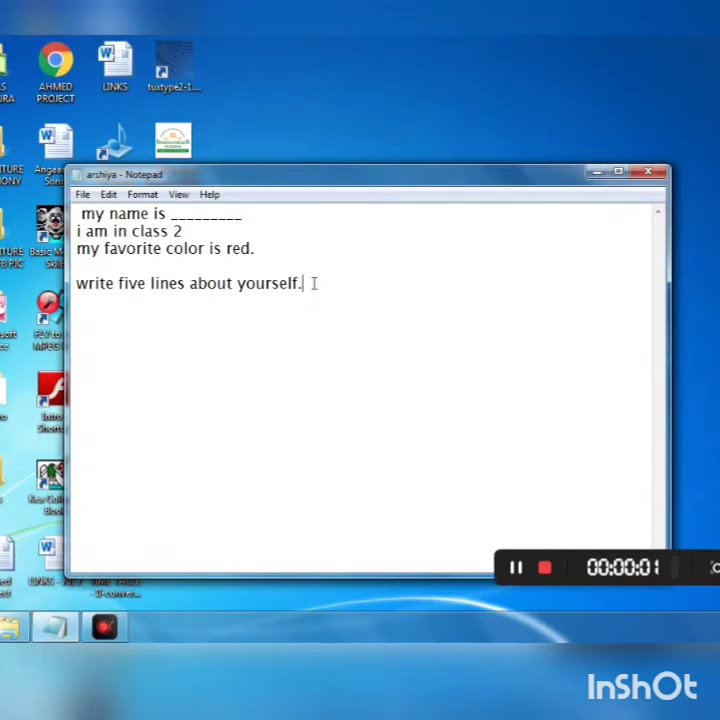
- Browse the File and Help menus, closing Help without choosing anything
click(84, 195)
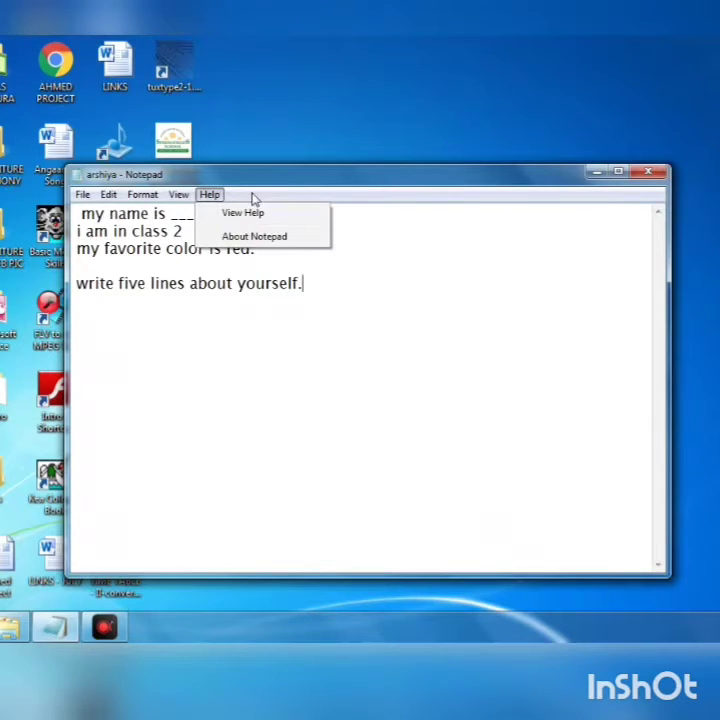
click(372, 203)
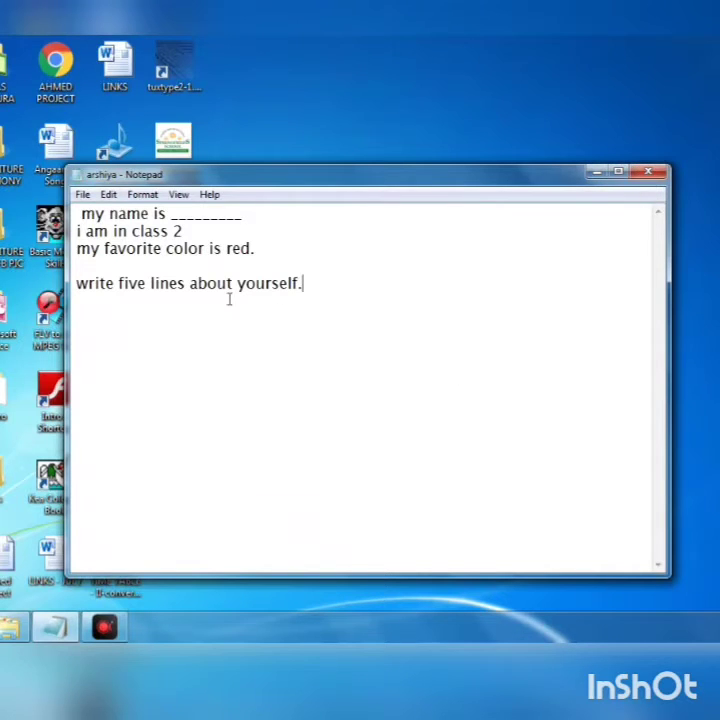
- Save As under the name 'arshiya' and decline replacing the existing file
click(83, 195)
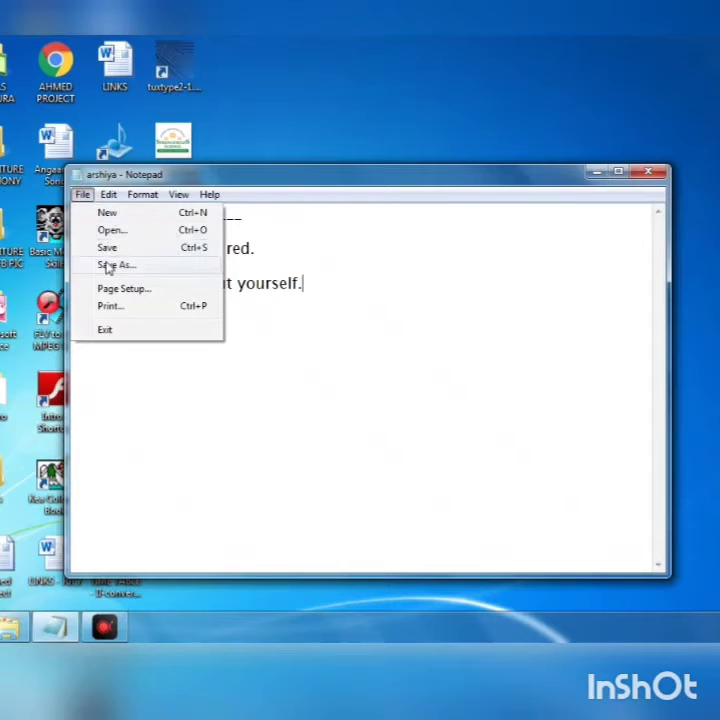
click(109, 266)
click(253, 501)
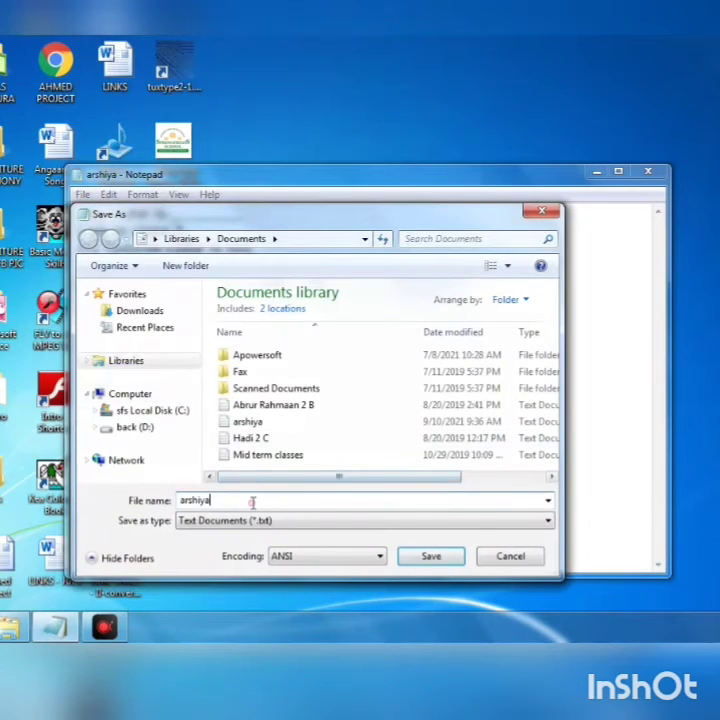
key(BackSpace)
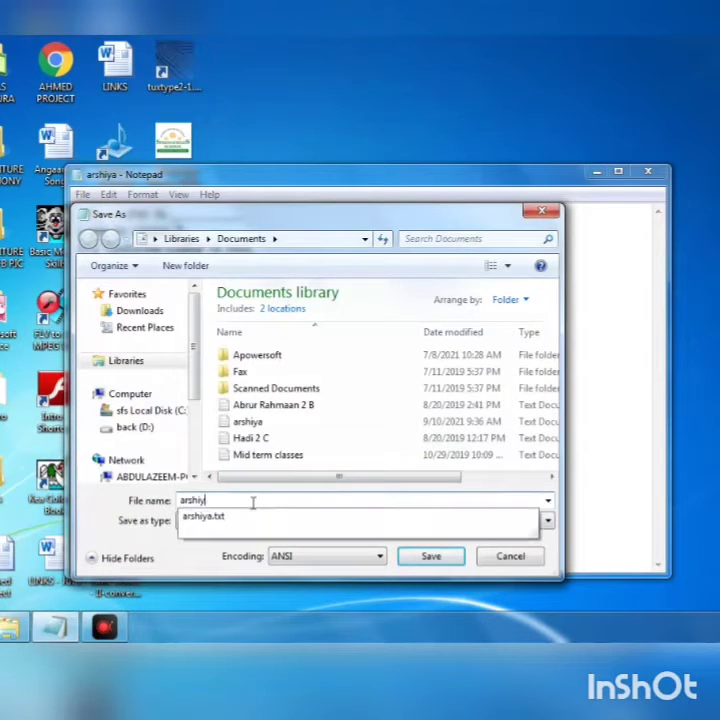
key(BackSpace)
key(BackSpace)
key(BackSpace)
key(BackSpace)
key(BackSpace)
key(BackSpace)
text(ars)
text(hiya)
click(432, 557)
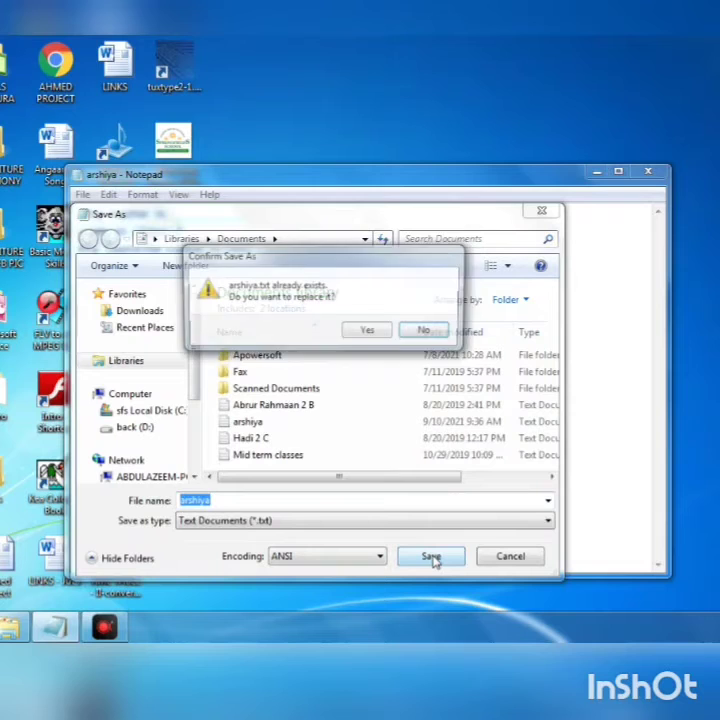
click(415, 333)
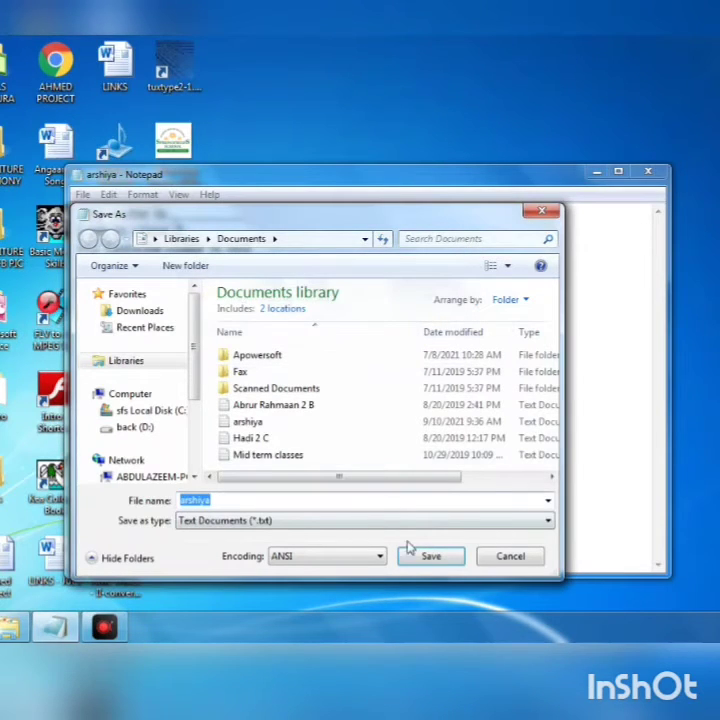
- Change the file name to 'arshiya1' and save it as a new file
click(341, 498)
text(1)
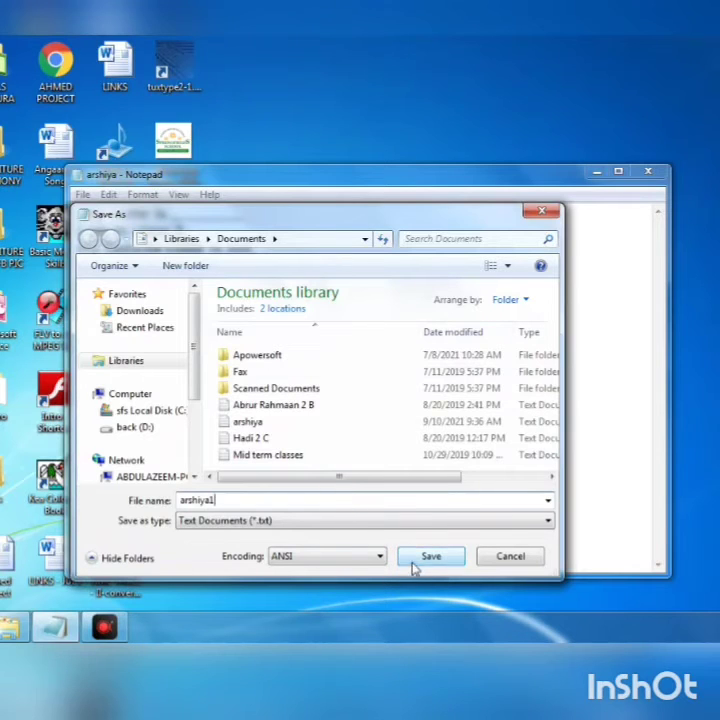
click(414, 562)
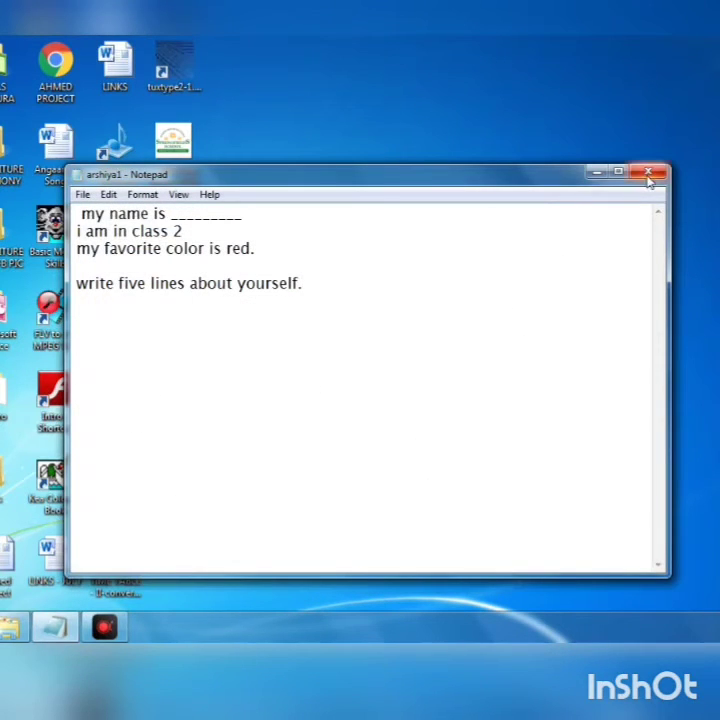
click(648, 176)
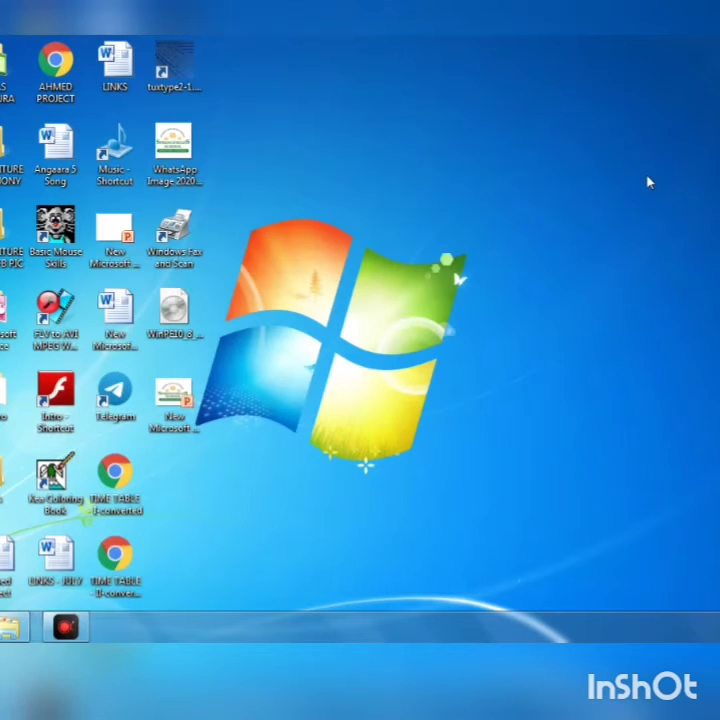